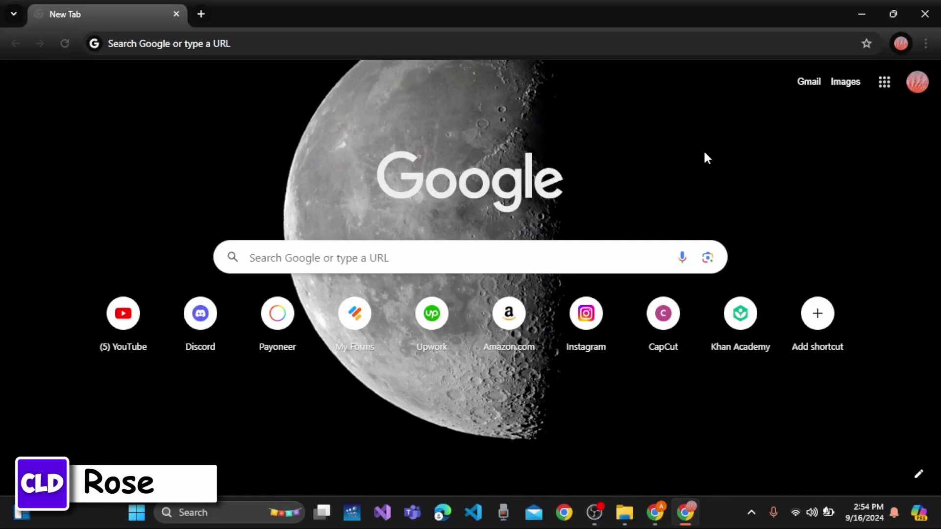
Step: Load tv.apple.com in Chrome's address bar to reach the Apple TV+ sign-in prompt
click(249, 42)
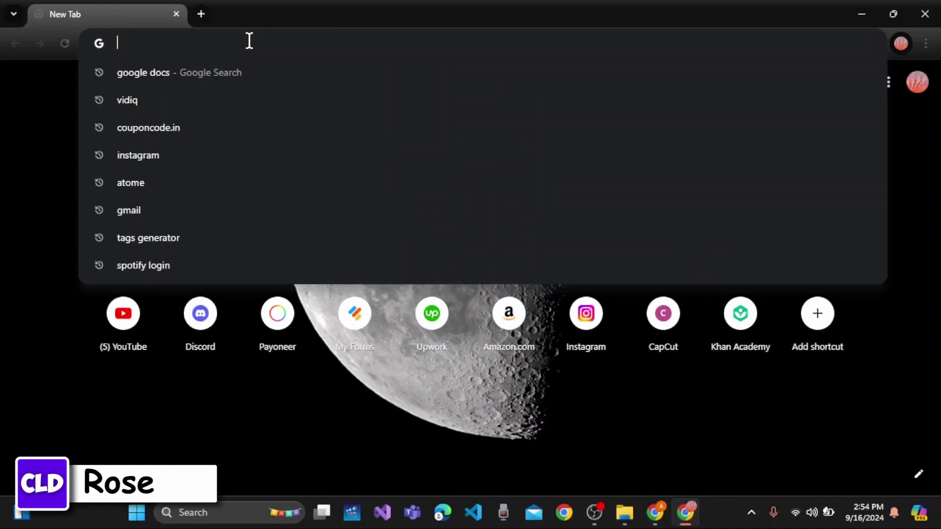
text(tv)
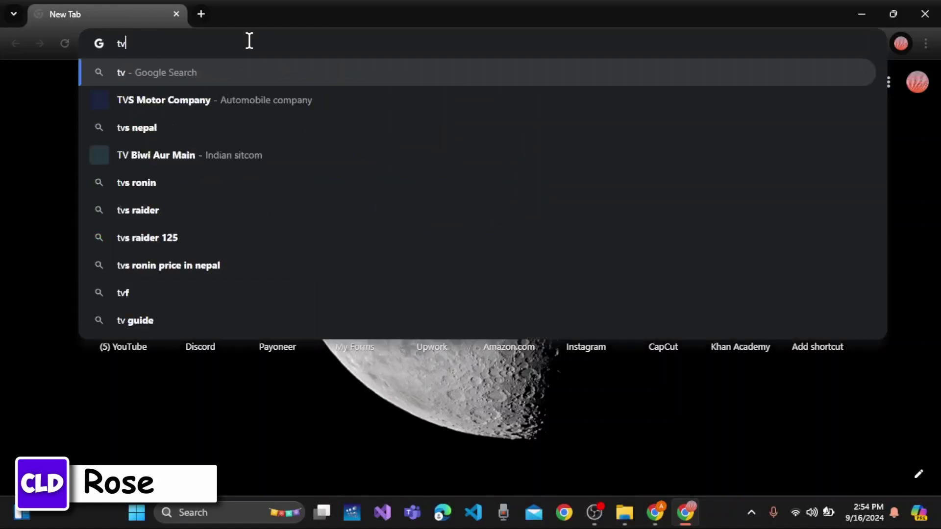
text(.apple)
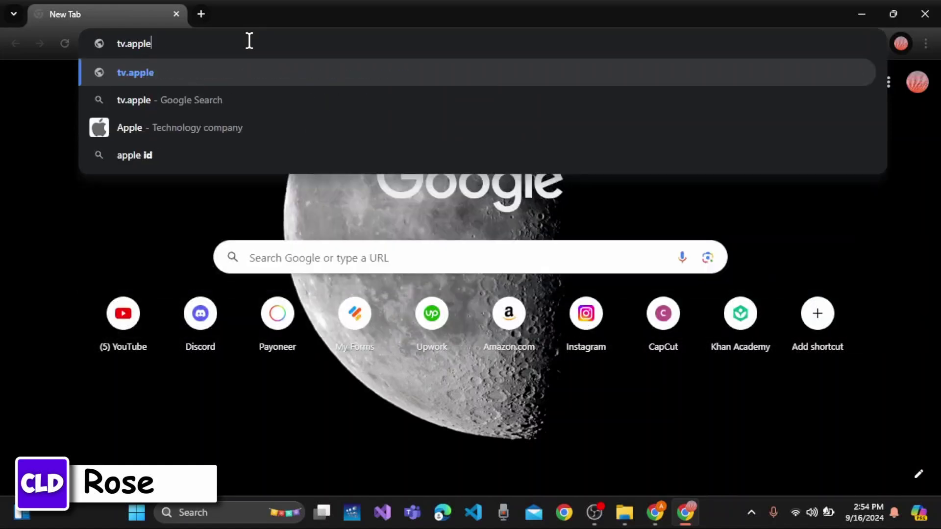
text(.com)
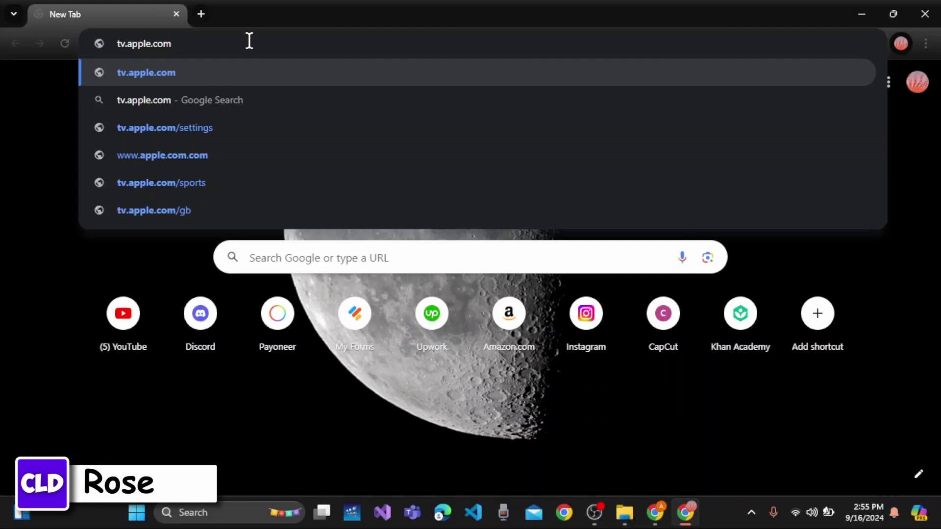
key(Return)
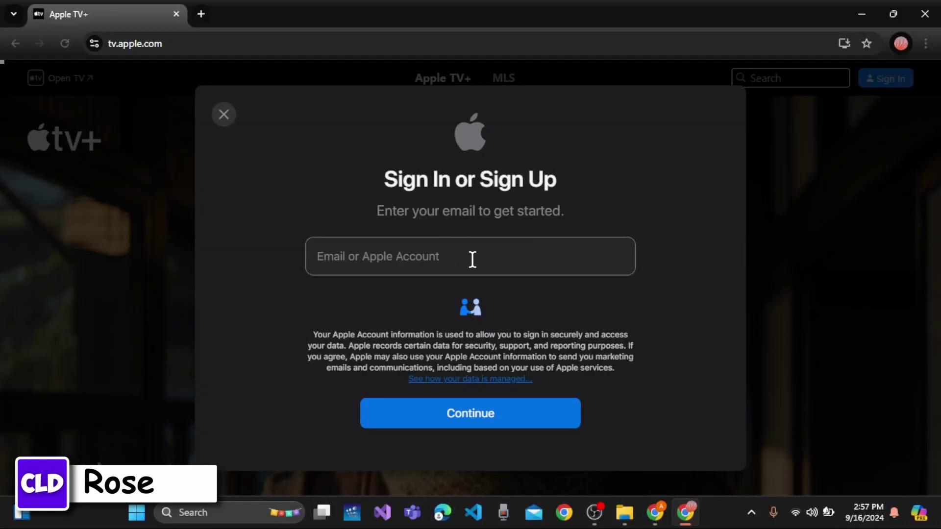
Step: Start entering the account address in the 'Email or Apple Account' field
click(437, 261)
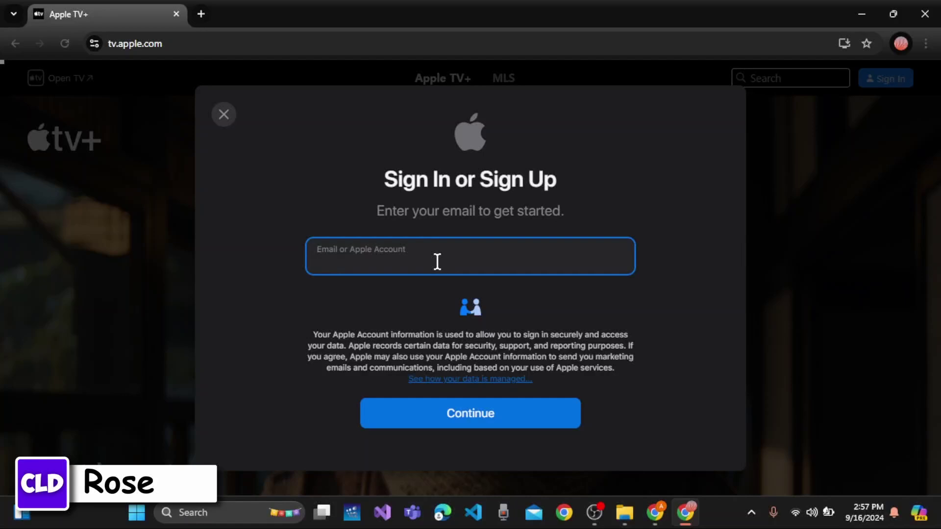
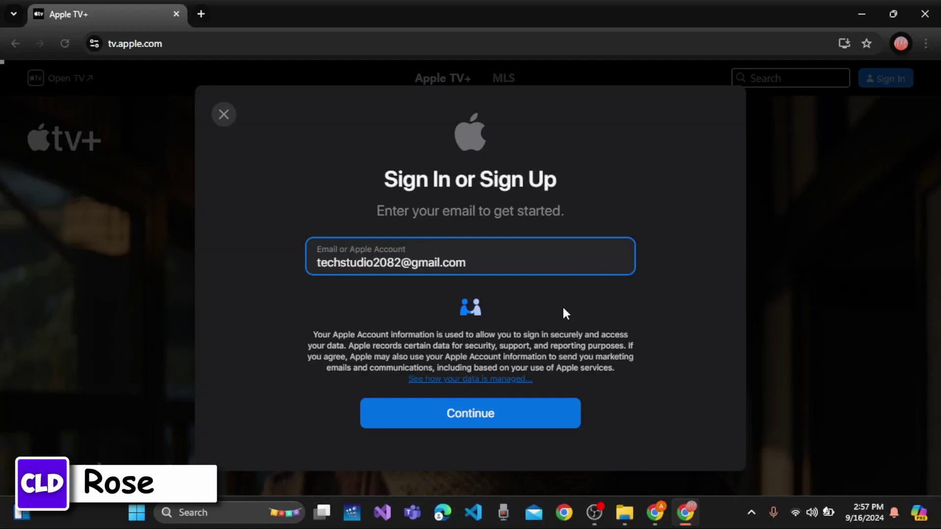